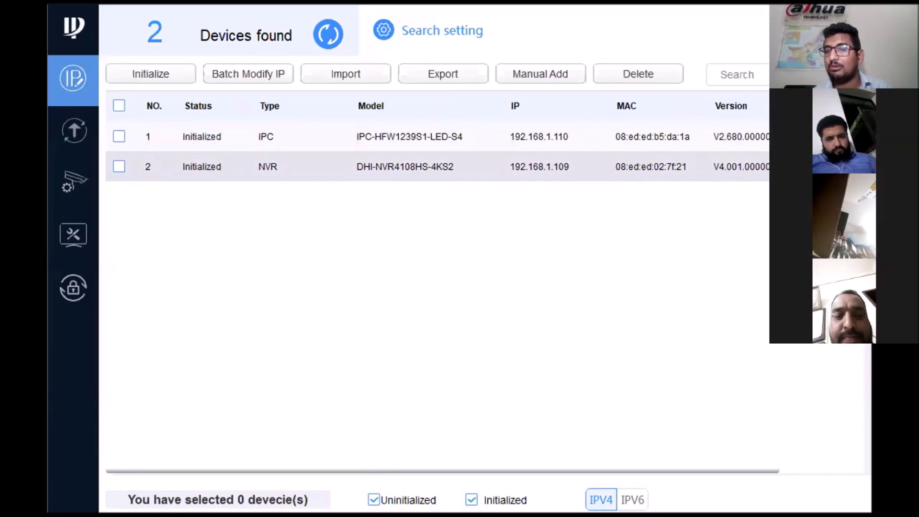
Give the NVR target IP 192.168.1.111, mask 255.255.255.0, gateway 192.168.1.1, and apply.
left_click(832, 167)
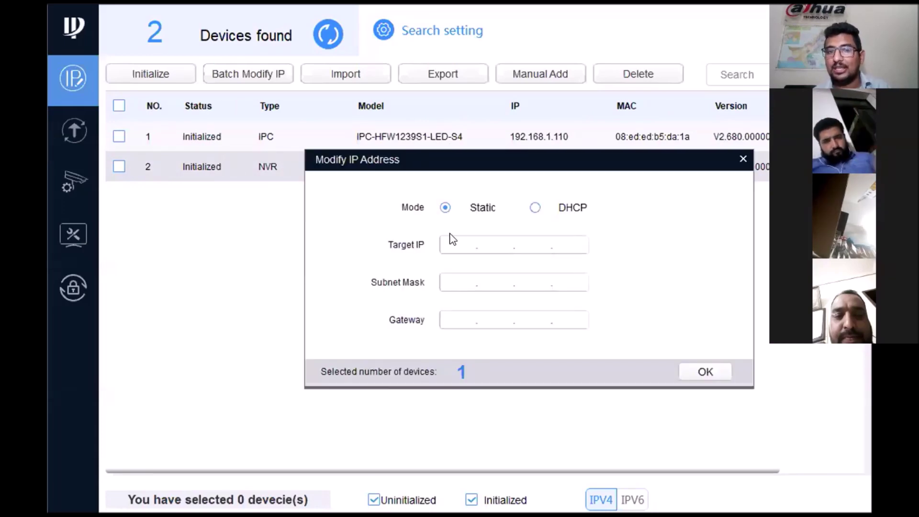
left_click(451, 245)
type("192.168.1")
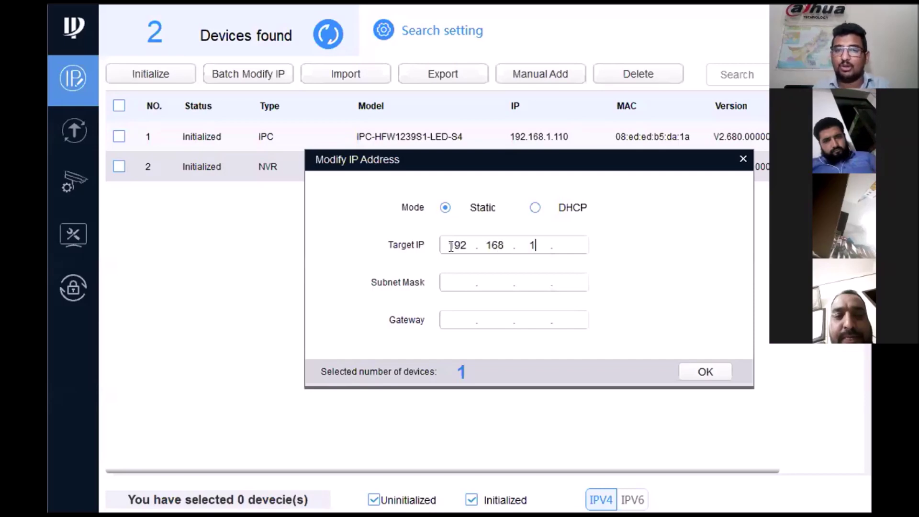
type(".111")
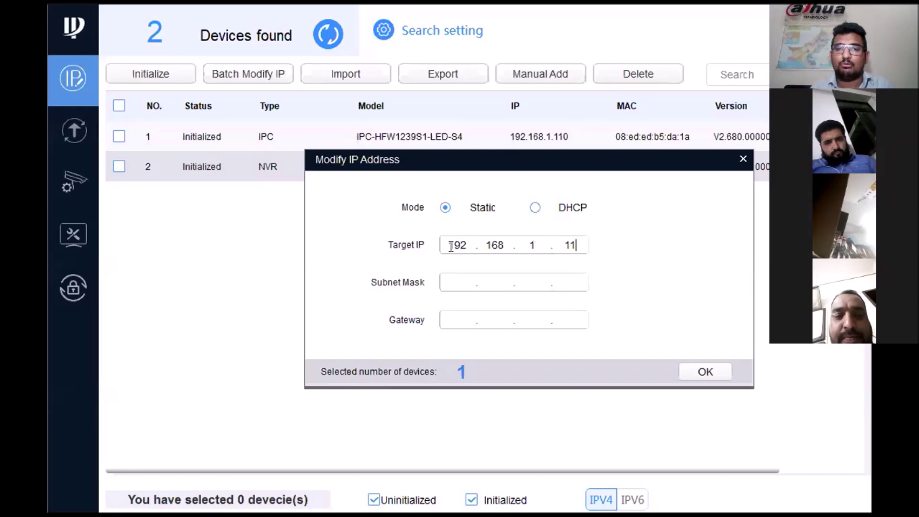
left_click(456, 286)
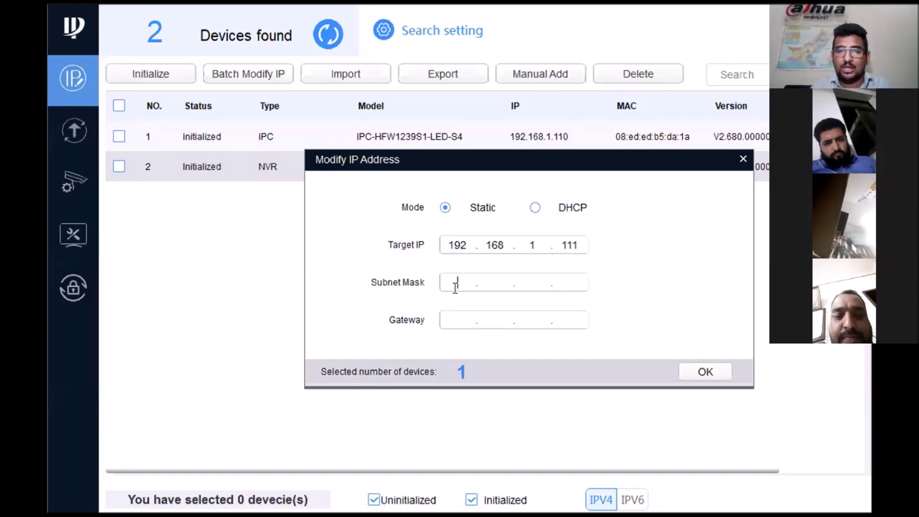
type("192.168.1.")
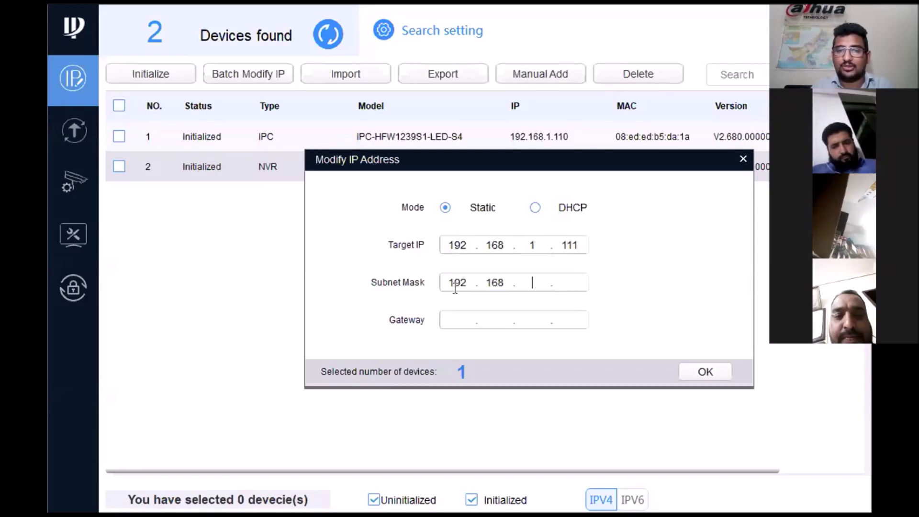
key("BackSpace")
key("BackSpace")
key("BackSpace")
key("BackSpace")
key("BackSpace")
key("BackSpace")
key("BackSpace")
key("BackSpace")
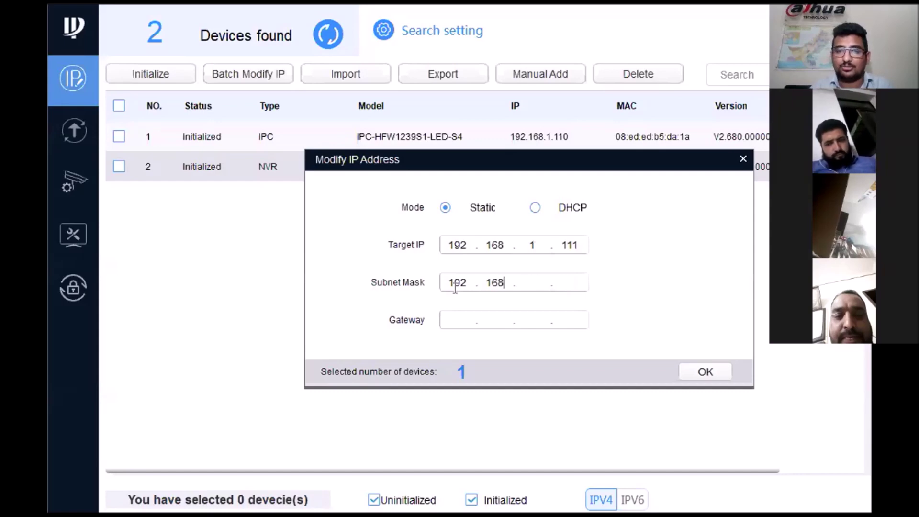
type("2")
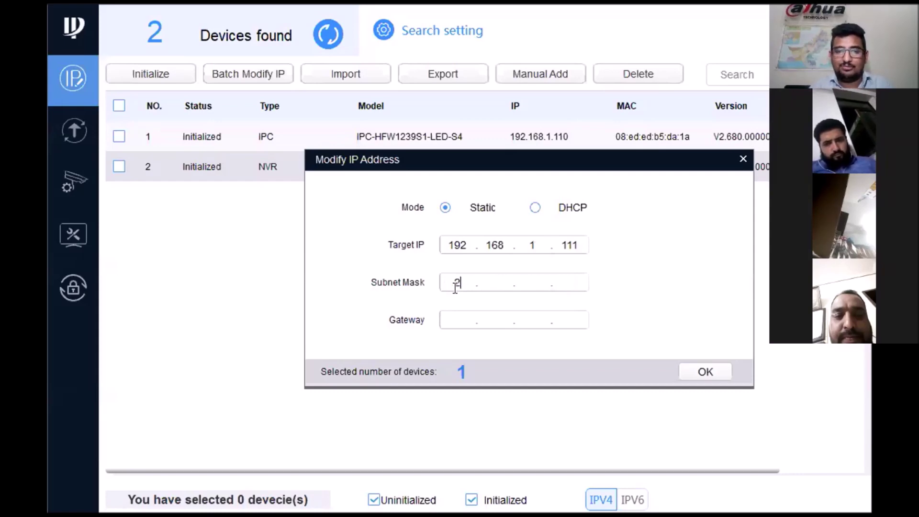
type("55.255.255.")
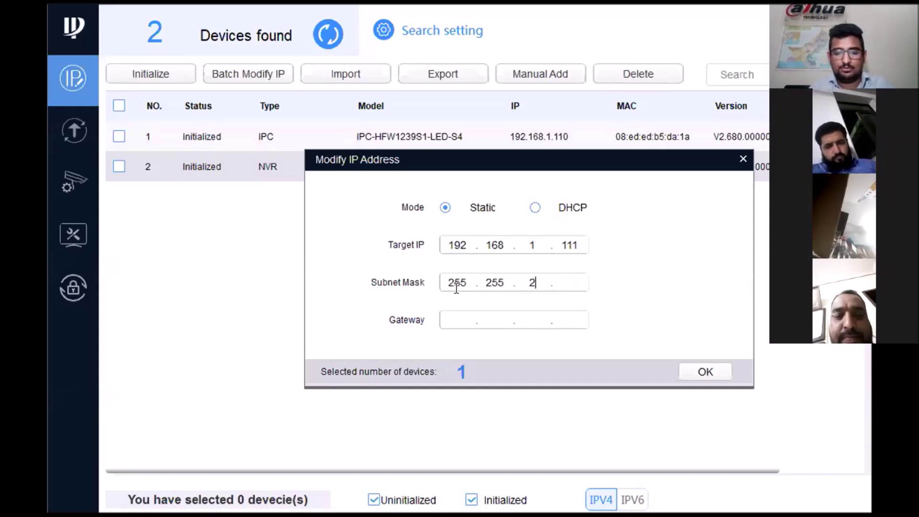
type("0")
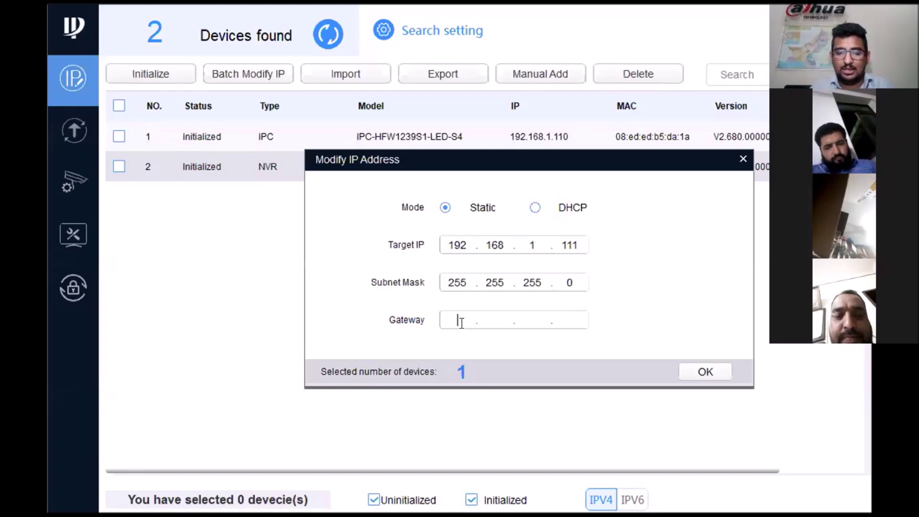
type("192.168.1")
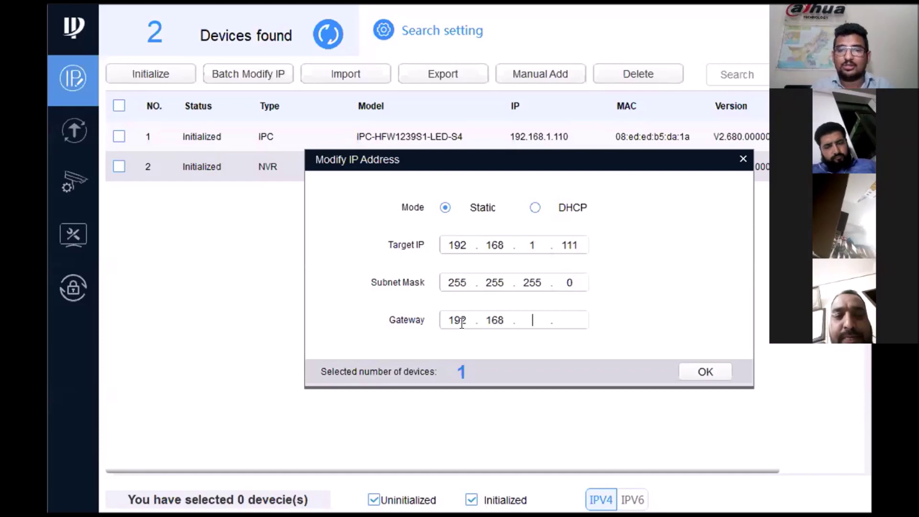
type(".1")
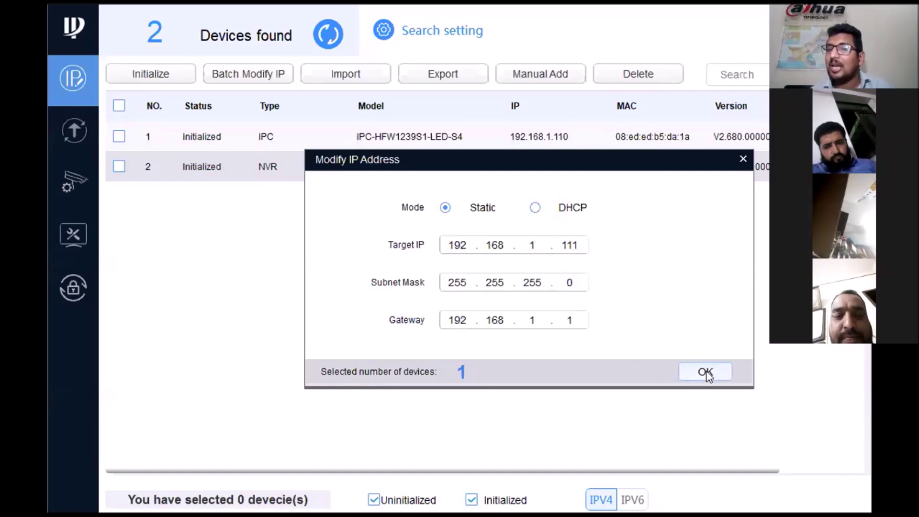
left_click(706, 372)
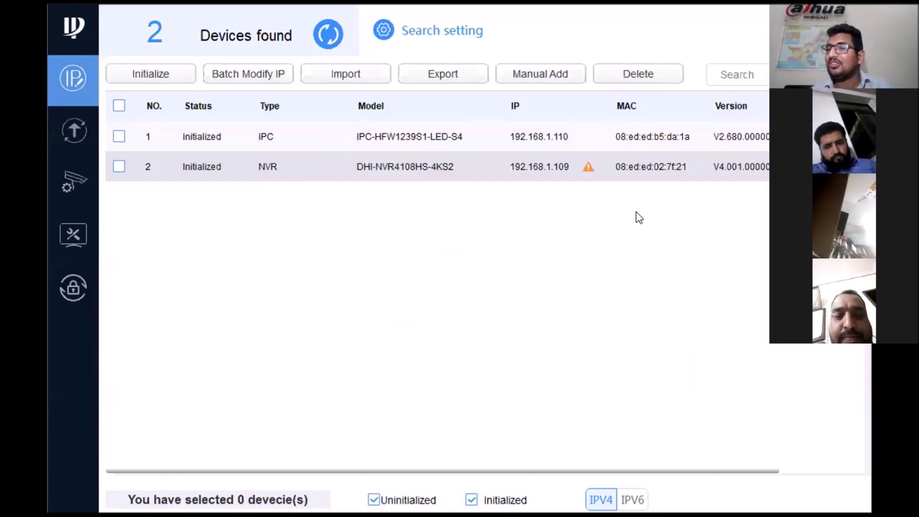
Check the NVR failure details, then replace the search login password with the device's correct password.
left_click(588, 165)
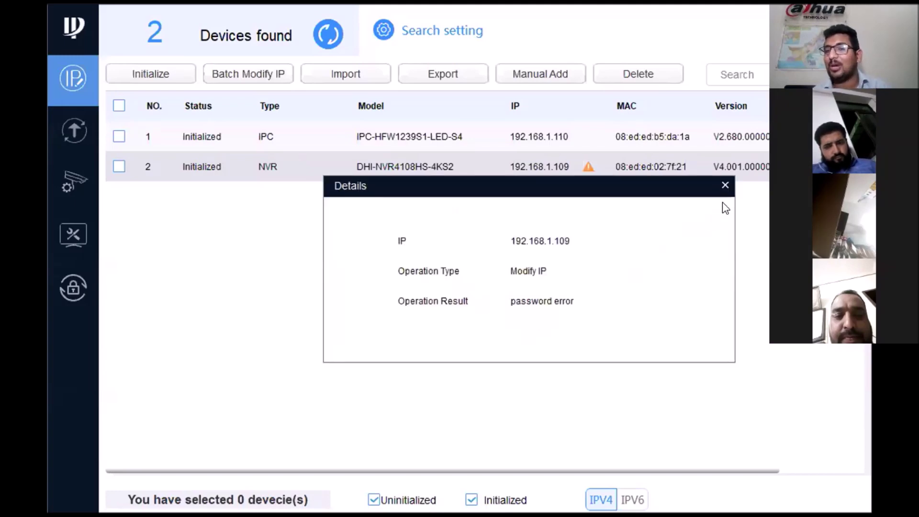
left_click(723, 186)
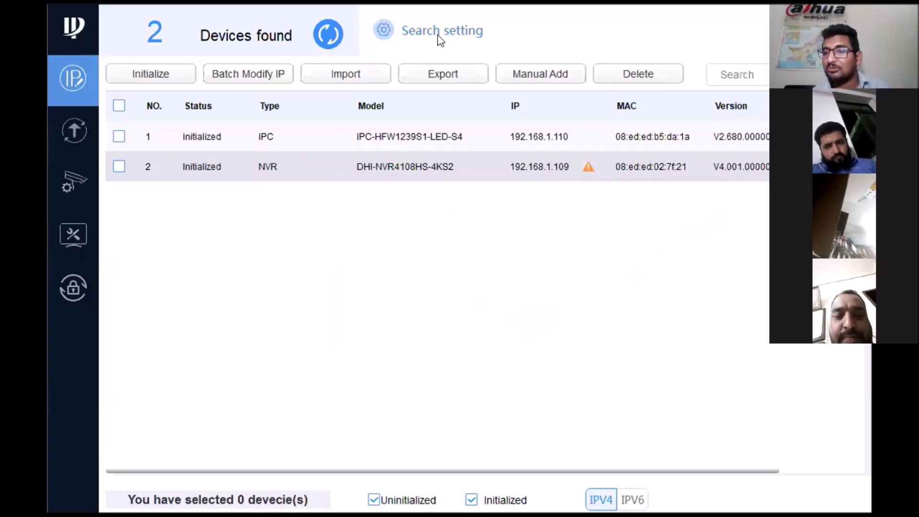
left_click(434, 35)
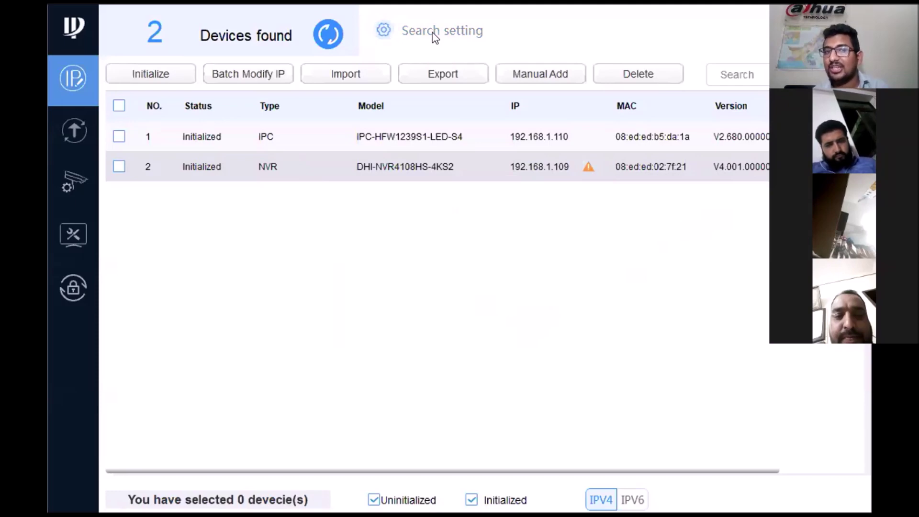
left_click(647, 297)
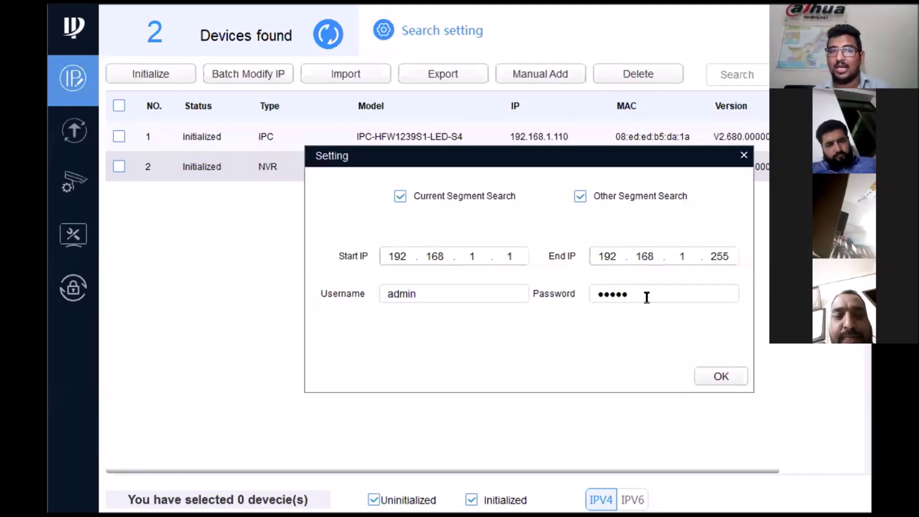
key("BackSpace")
key("BackSpace")
key("BackSpace")
key("BackSpace")
key("BackSpace")
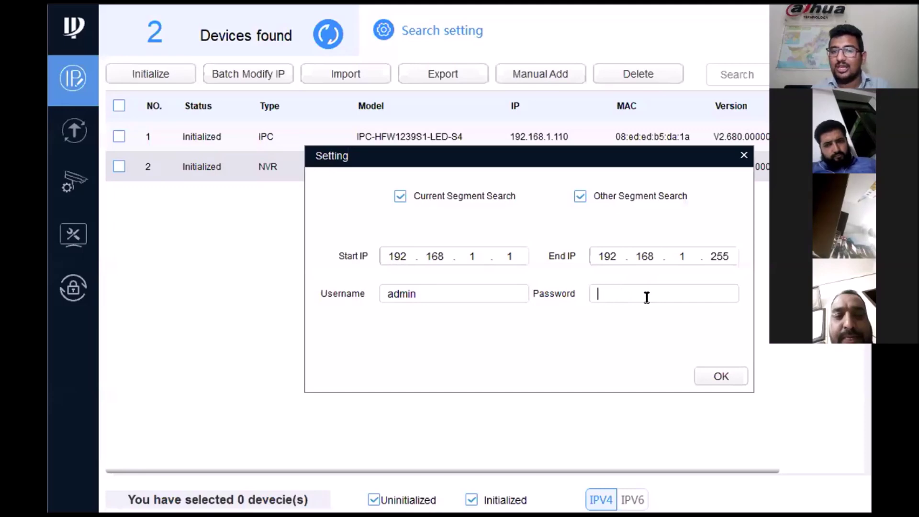
type("admin@123")
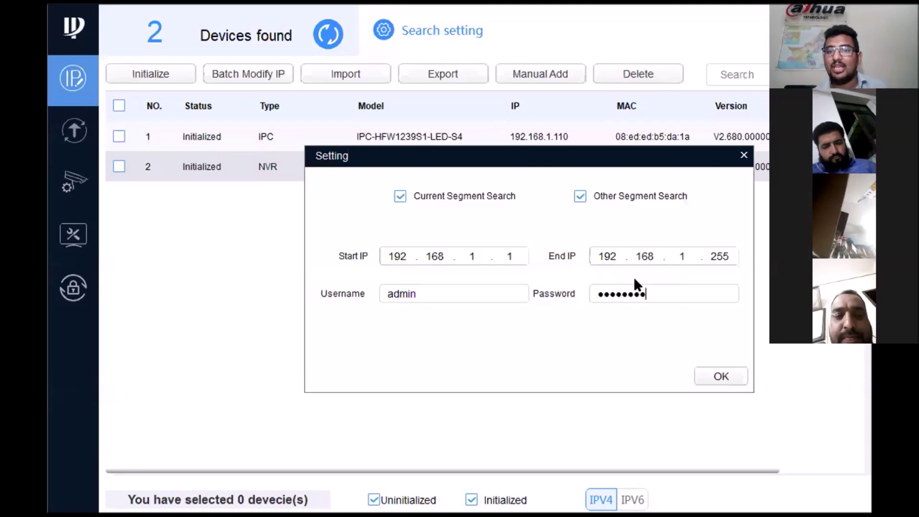
left_click(718, 376)
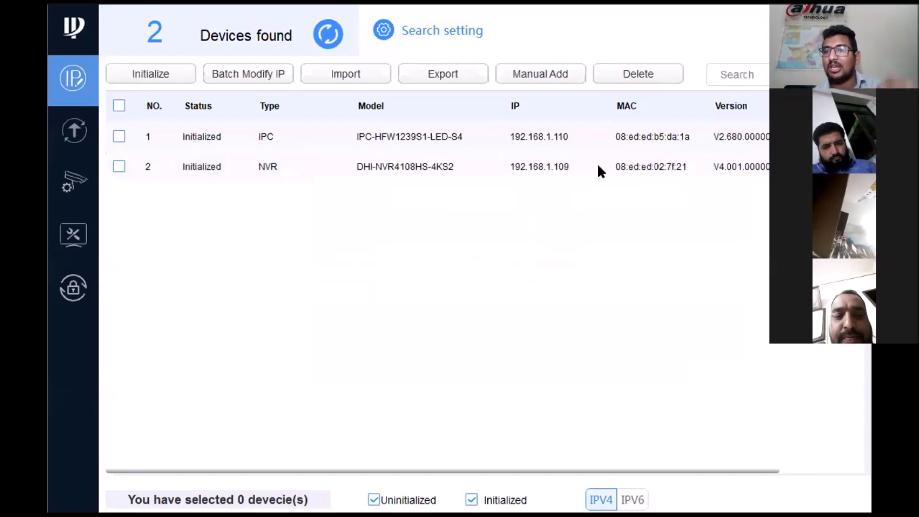
Reapply the NVR's new address 192.168.1.111 from its Modify IP Address dialog.
double_click(674, 171)
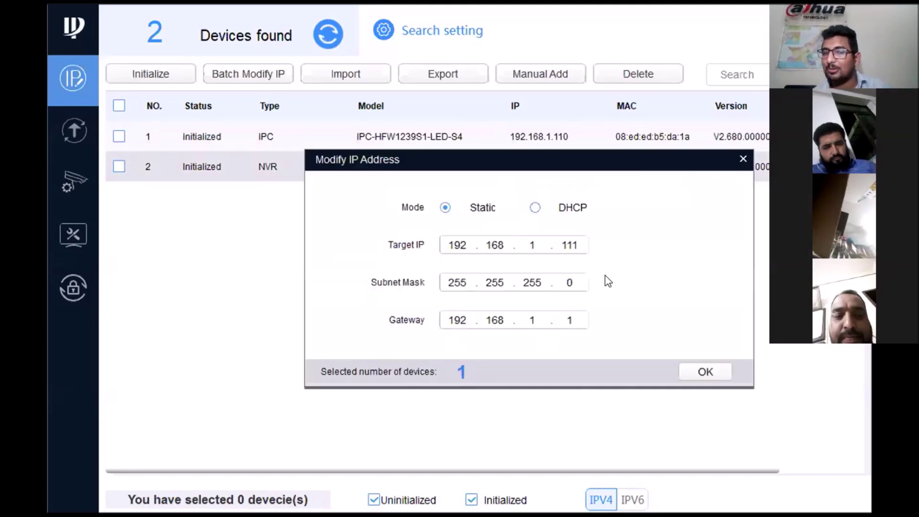
left_click(699, 364)
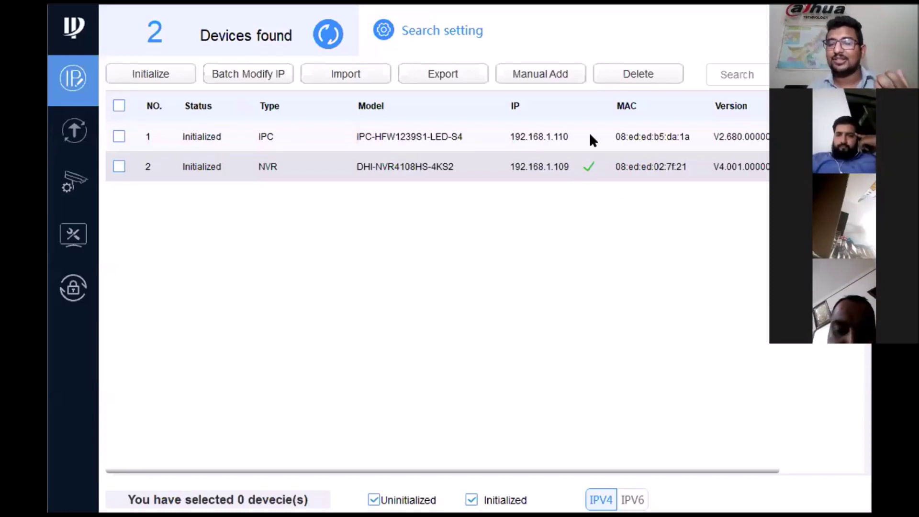
Overwrite the search password so the NVR lists at 192.168.1.111, then edit the camera's address.
left_click(449, 33)
double_click(667, 297)
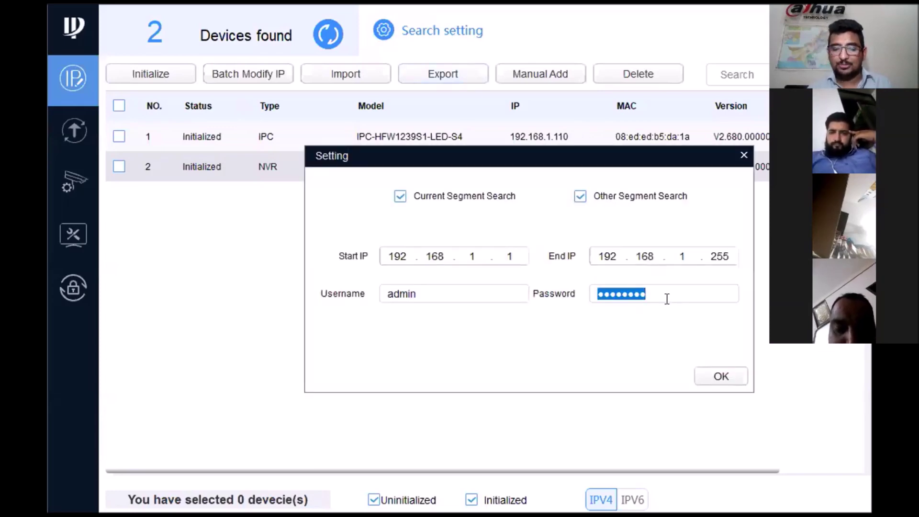
type("admin123")
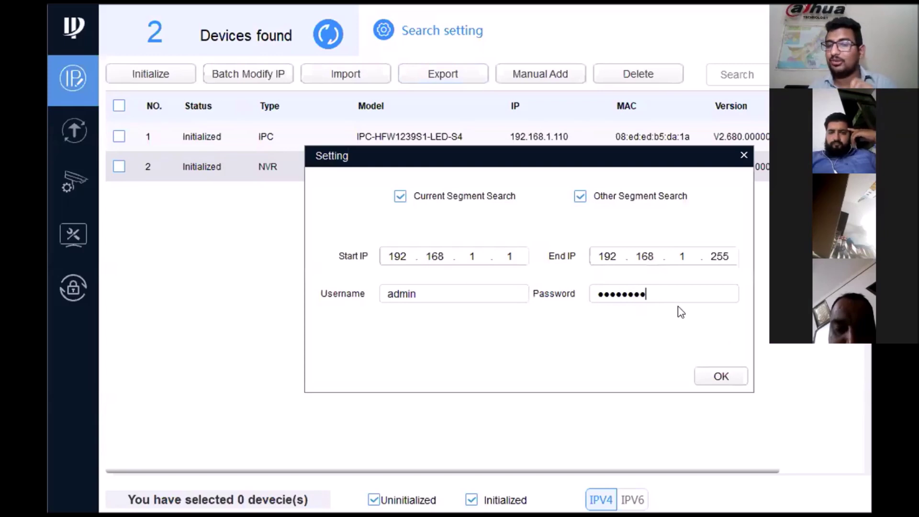
left_click(721, 376)
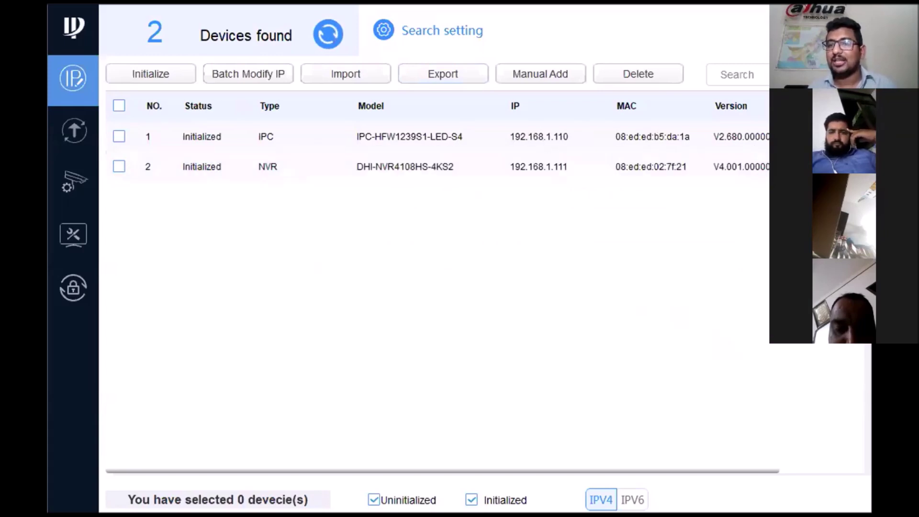
left_click(804, 137)
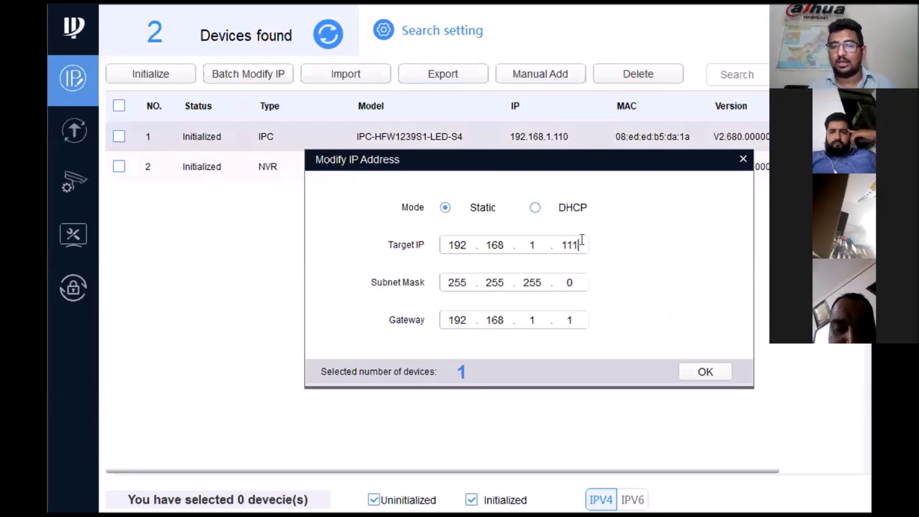
Change the IP camera's target address to 192.168.1.112 and apply it.
left_click(580, 241)
key("BackSpace")
type("2")
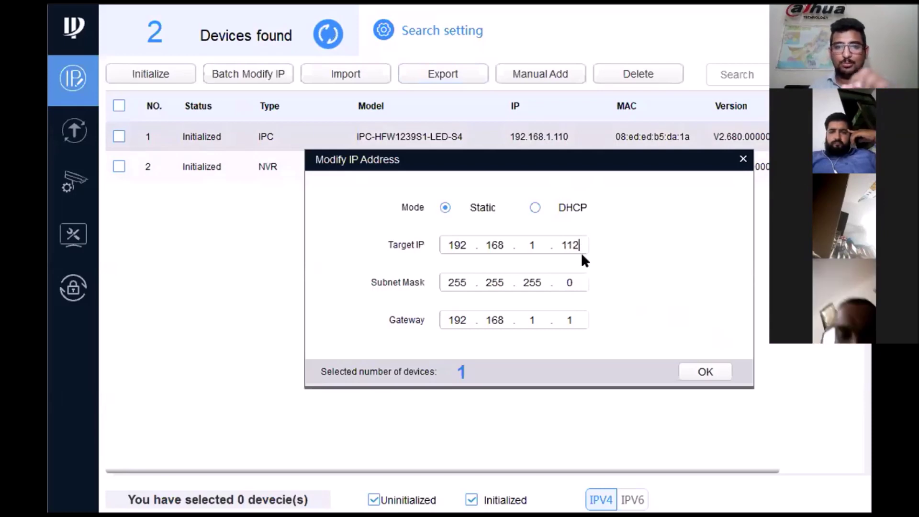
left_click(714, 370)
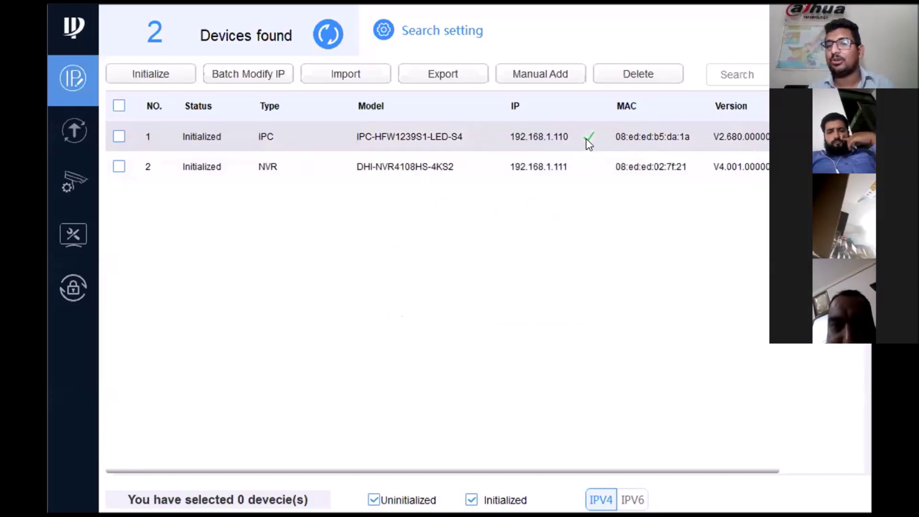
Confirm the camera's address change succeeded and reopen the search settings.
left_click(586, 138)
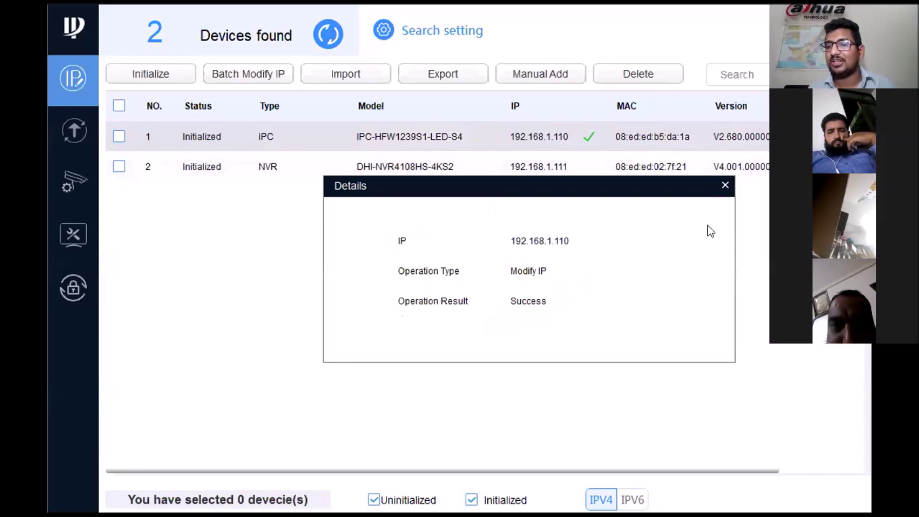
left_click(725, 186)
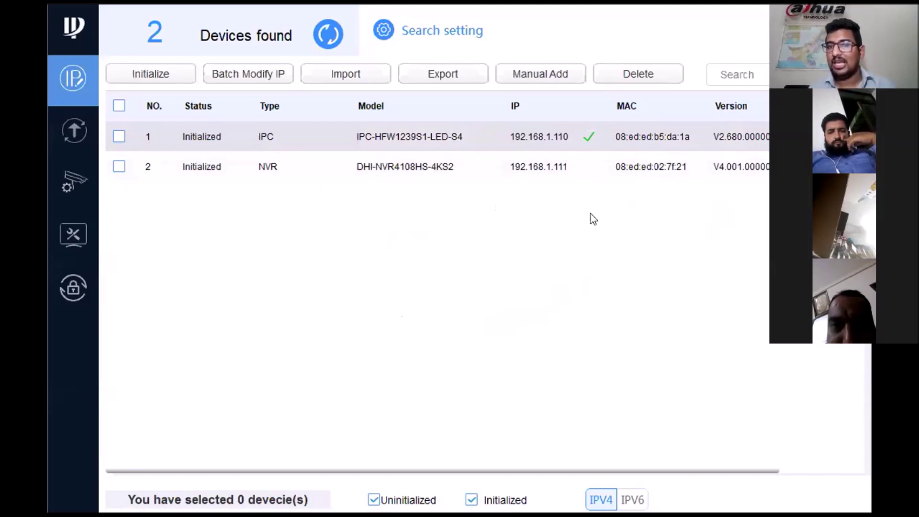
left_click(454, 28)
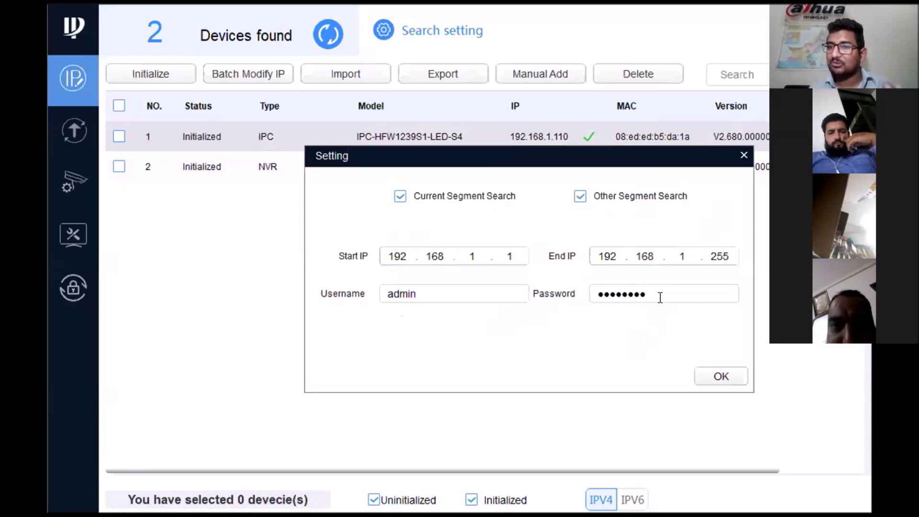